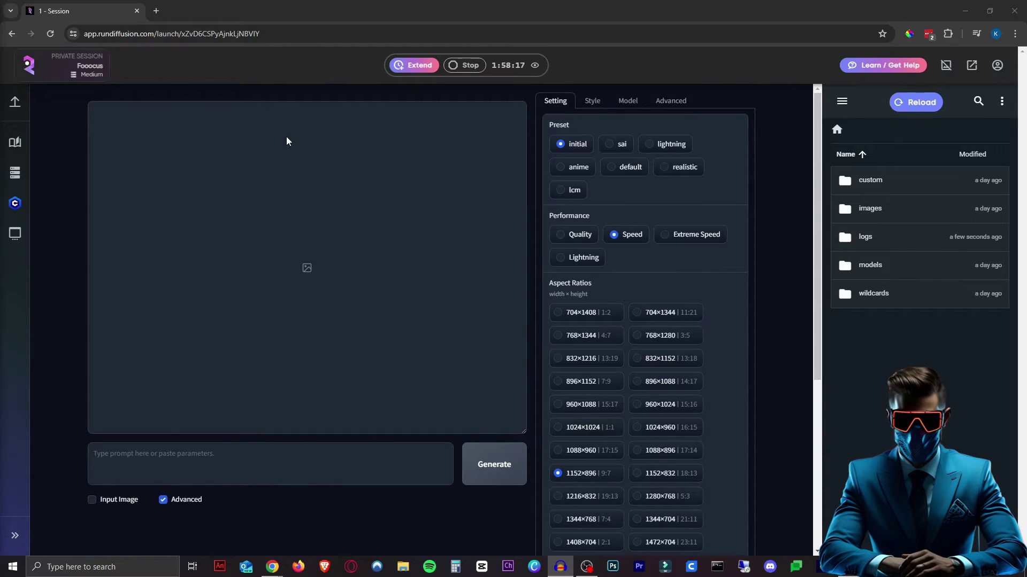
# - Browse the Fooocus style and model options, then check the HandRefiner GitHub model files
pyautogui.click(592, 101)
pyautogui.click(627, 101)
pyautogui.click(559, 101)
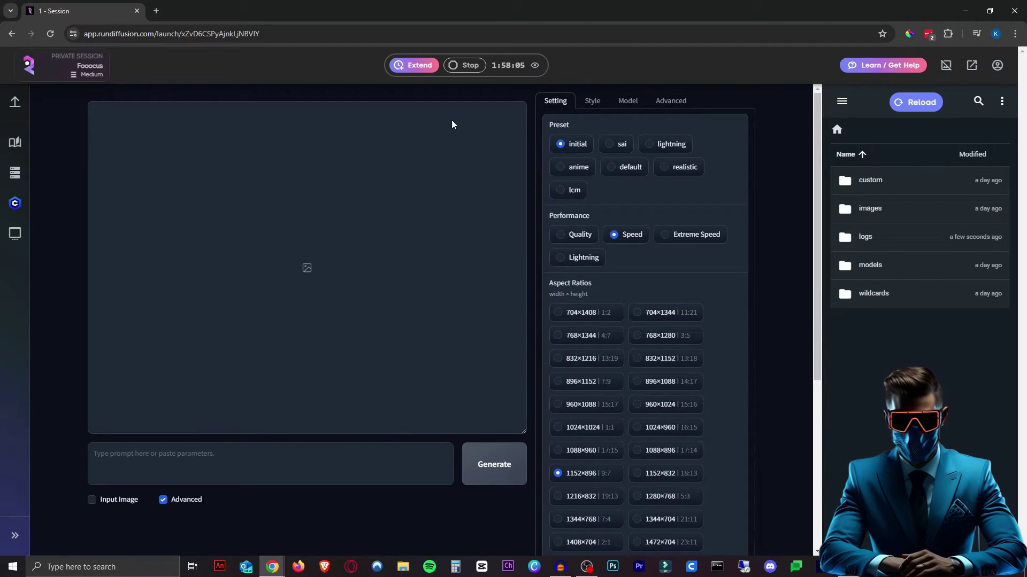
pyautogui.click(205, 11)
pyautogui.scroll(-5, 321, 280)
pyautogui.scroll(-5, 201, 297)
pyautogui.scroll(-1, 187, 290)
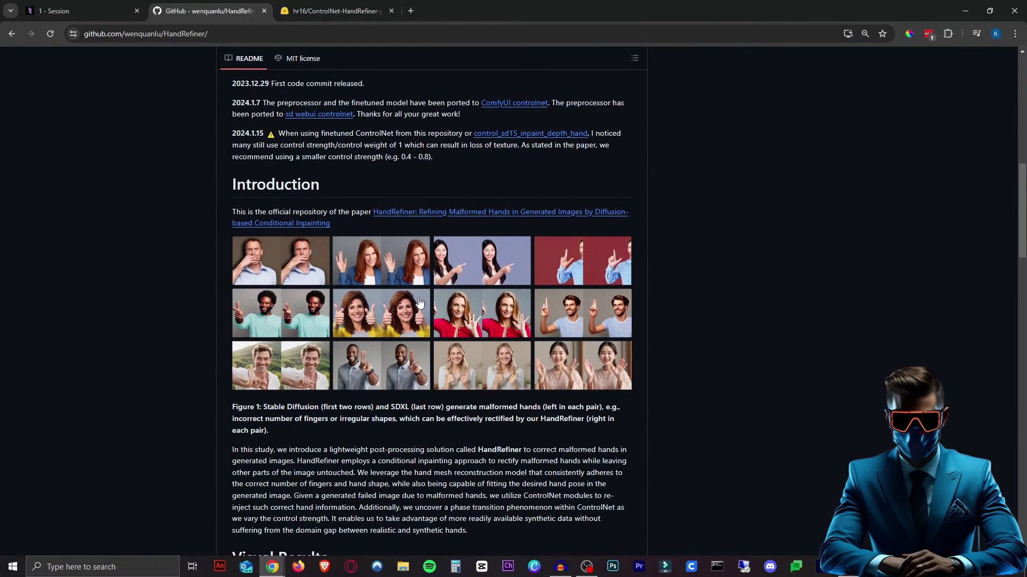
pyautogui.click(337, 10)
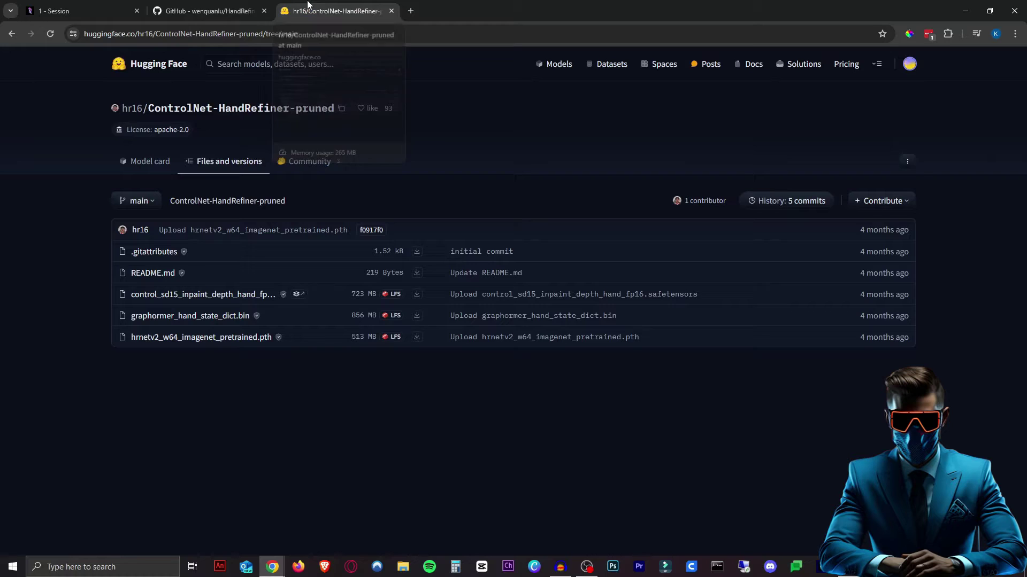
pyautogui.click(209, 11)
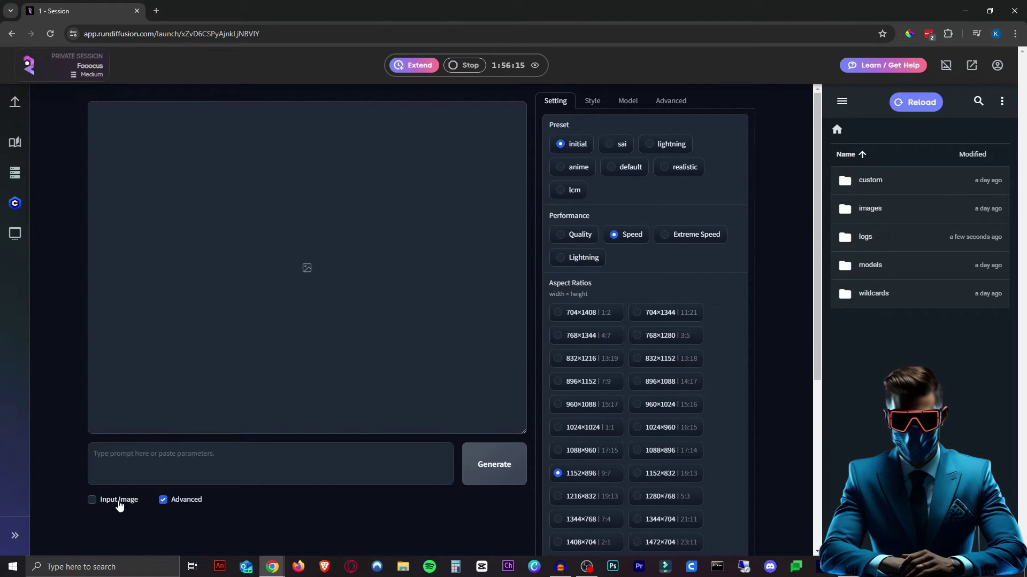
# - Enable Input Image, upload the waving-man portrait to Inpaint, and mask the leftmost extra finger
pyautogui.click(92, 500)
pyautogui.click(268, 248)
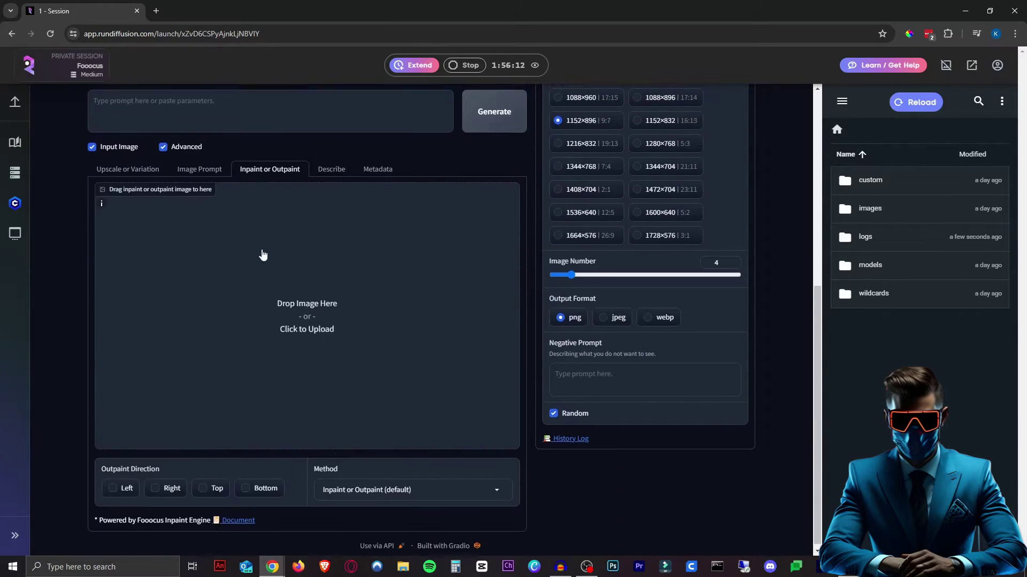
pyautogui.click(390, 490)
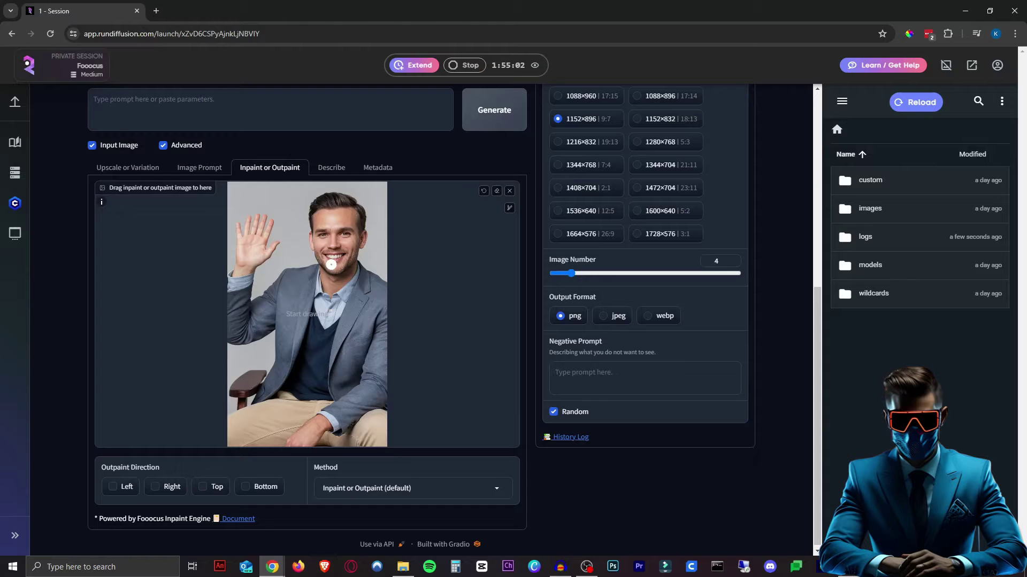
pyautogui.scroll(5, 253, 242)
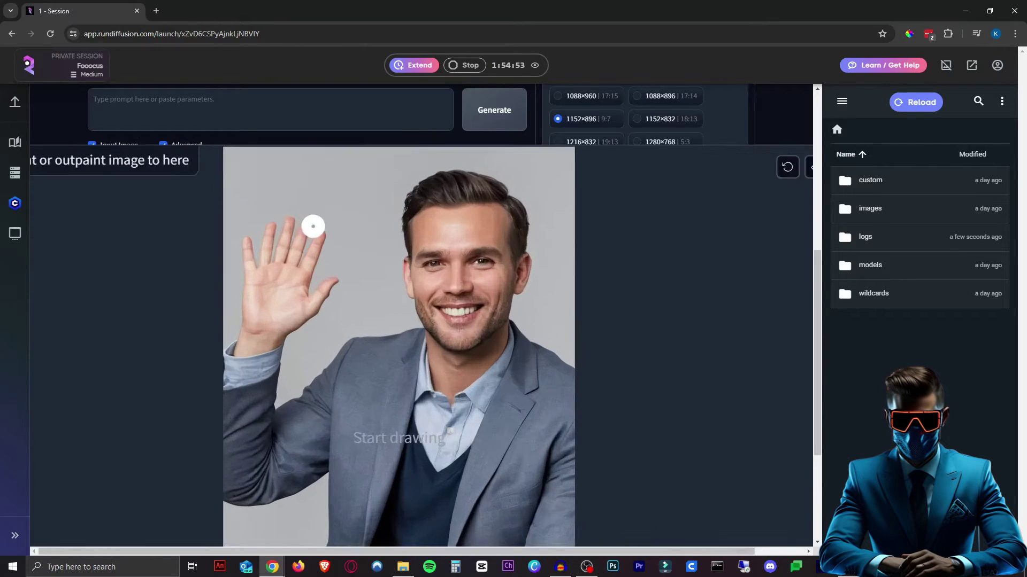
pyautogui.scroll(1, 251, 239)
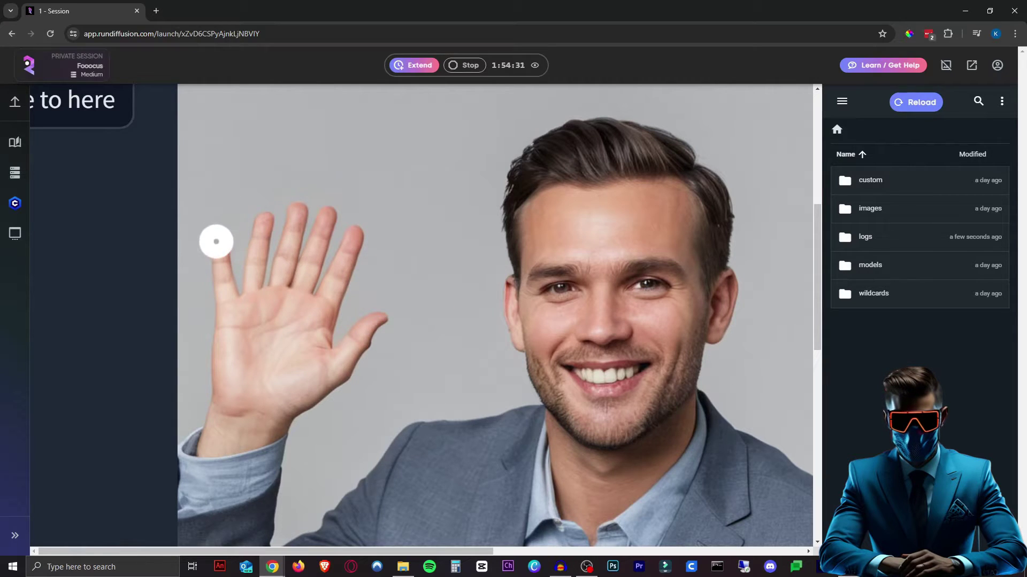
pyautogui.moveTo(217, 241); pyautogui.dragTo(204, 386)
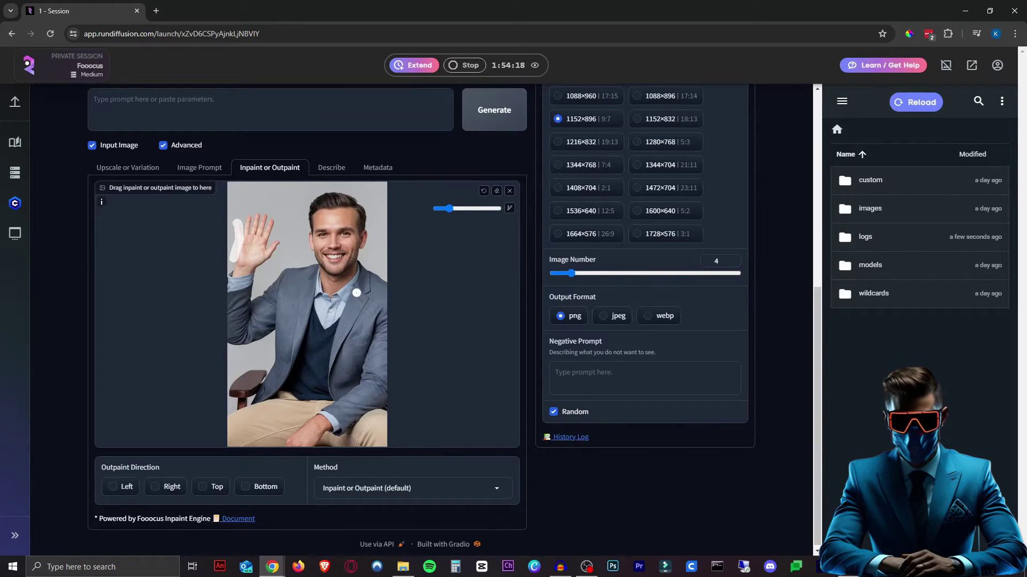
pyautogui.scroll(3, 356, 293)
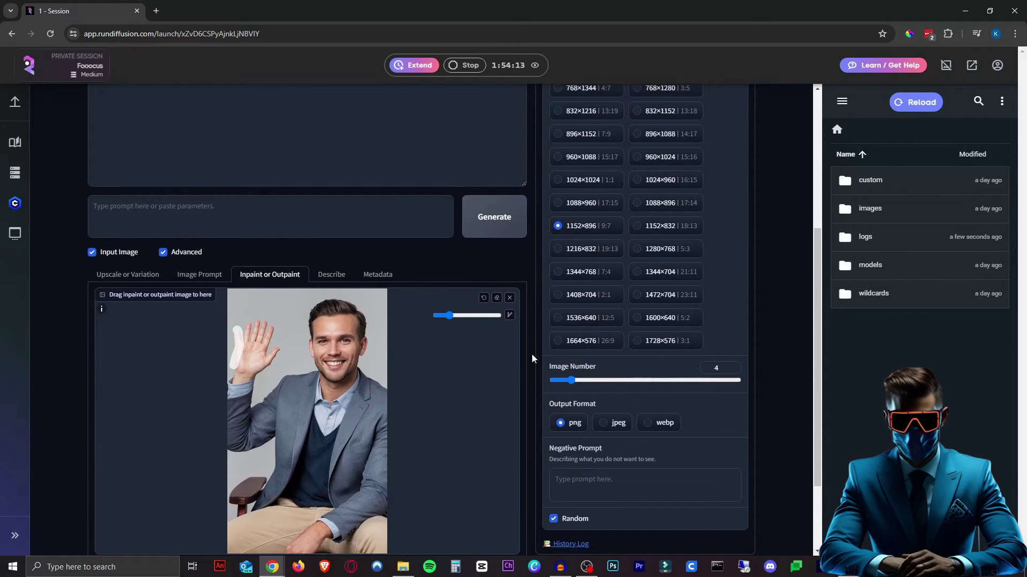
# - Generate the inpainted portraits, then view one result at full size and close it
pyautogui.click(494, 217)
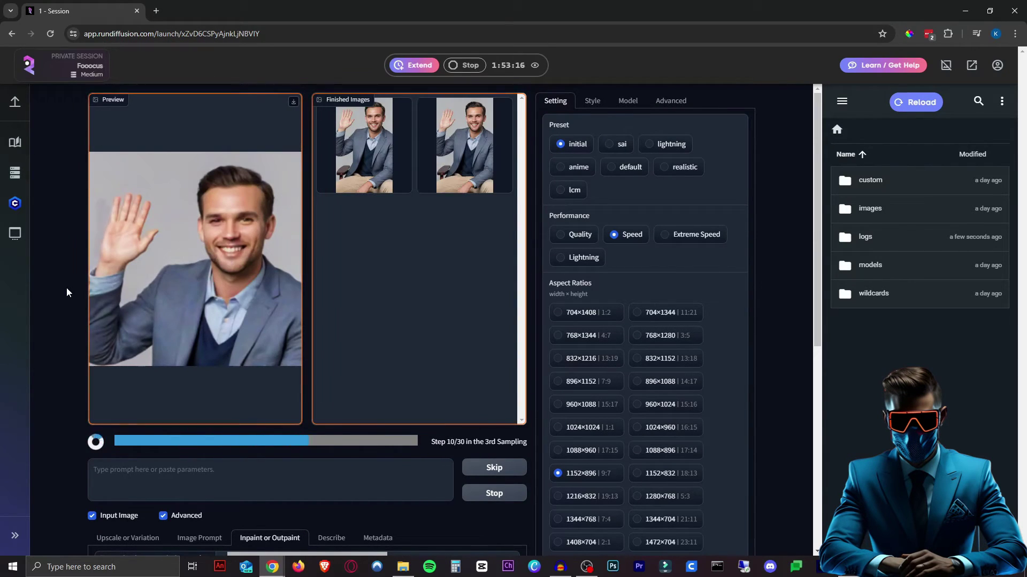
pyautogui.click(419, 229)
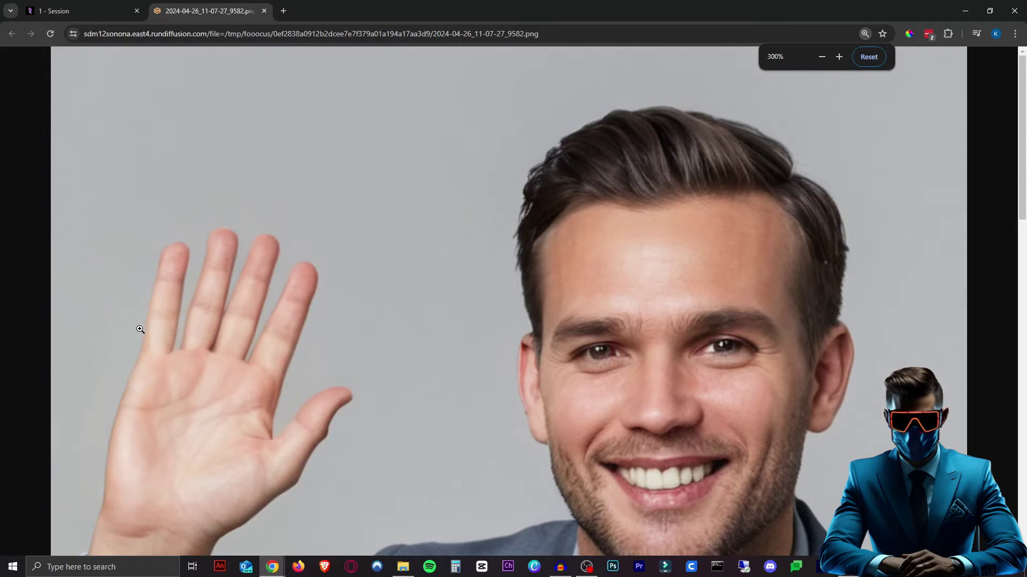
pyautogui.scroll(-3, 308, 321)
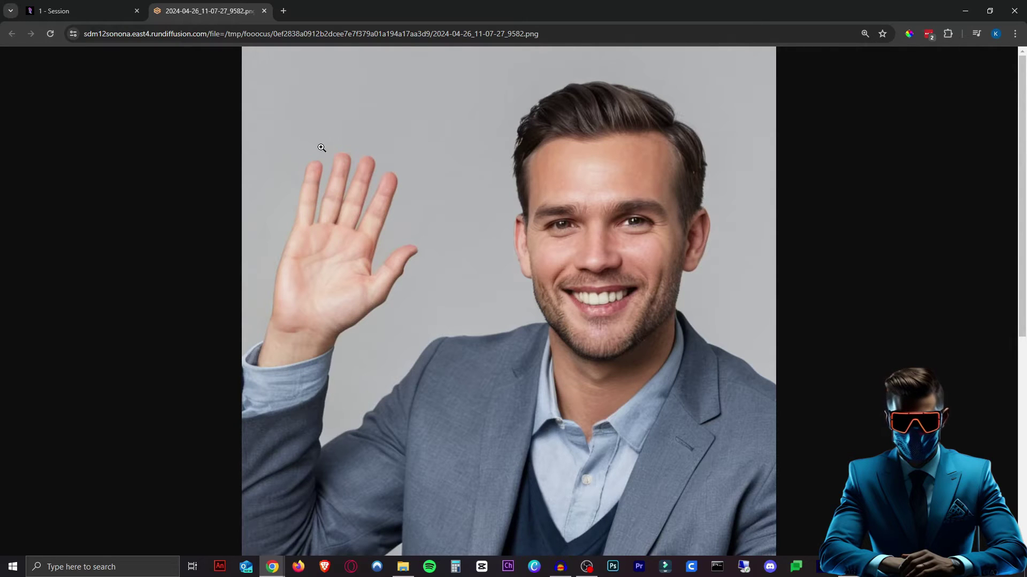
pyautogui.scroll(-3, 316, 193)
pyautogui.hotkey('ctrl', 'w')
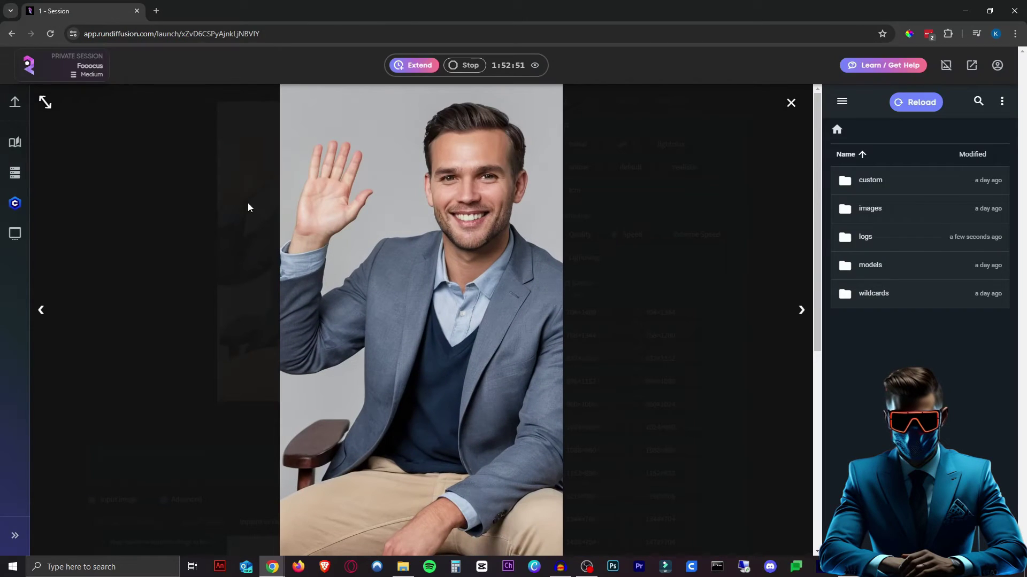
pyautogui.click(134, 208)
pyautogui.scroll(-5, 438, 245)
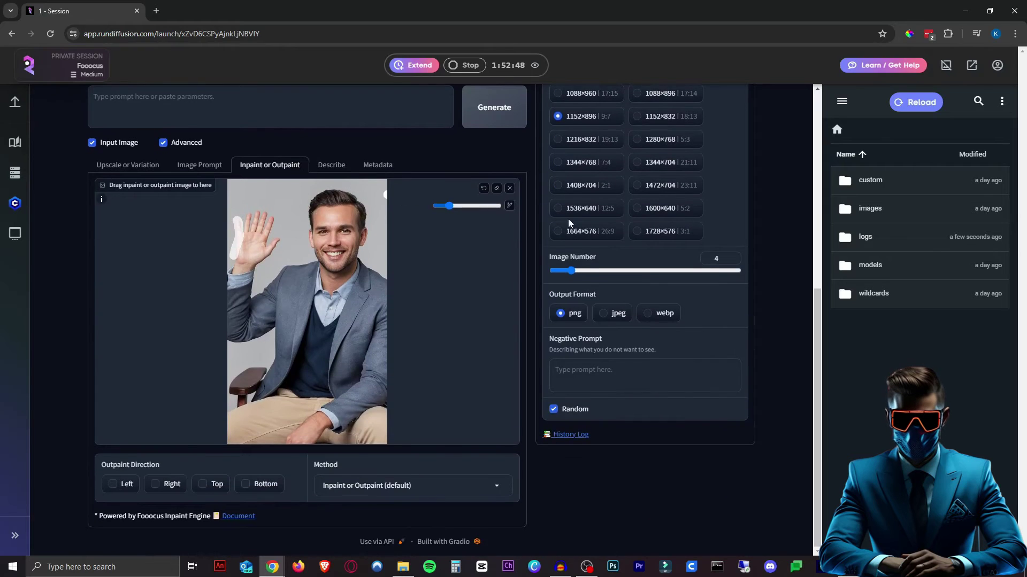
pyautogui.scroll(2, 439, 244)
pyautogui.moveTo(319, 257); pyautogui.dragTo(316, 416)
pyautogui.scroll(-5, 399, 482)
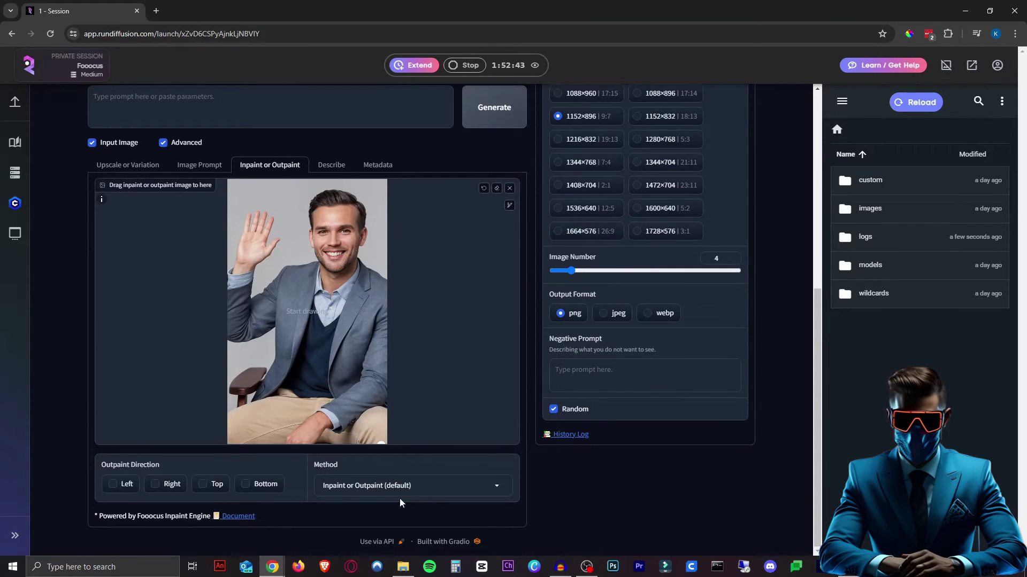
# - Use Improve Detail on a whole-hand mask and generate with the 'Detailed male hand' prompt
pyautogui.click(411, 486)
pyautogui.click(384, 445)
pyautogui.scroll(5, 252, 228)
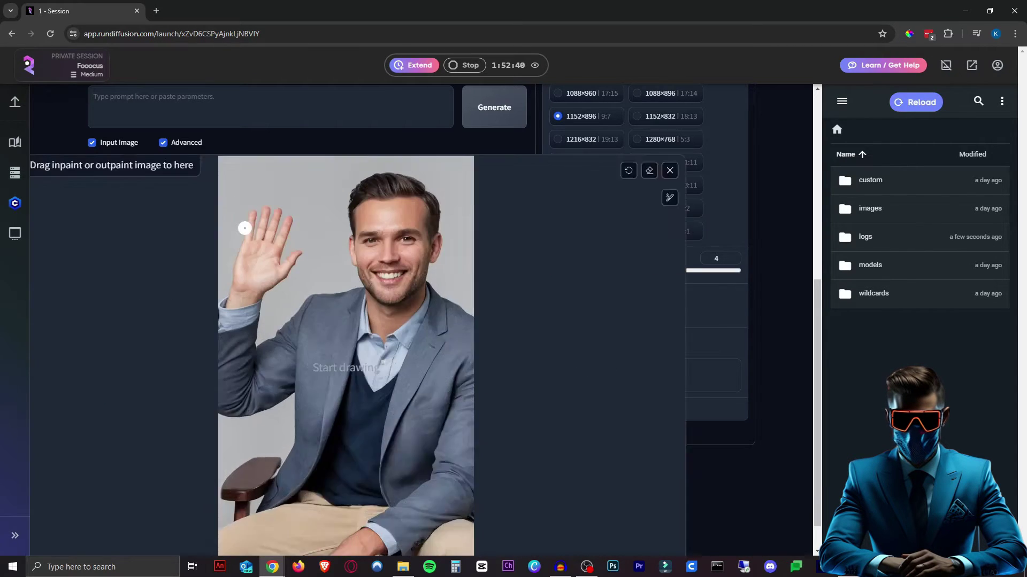
pyautogui.scroll(5, 253, 228)
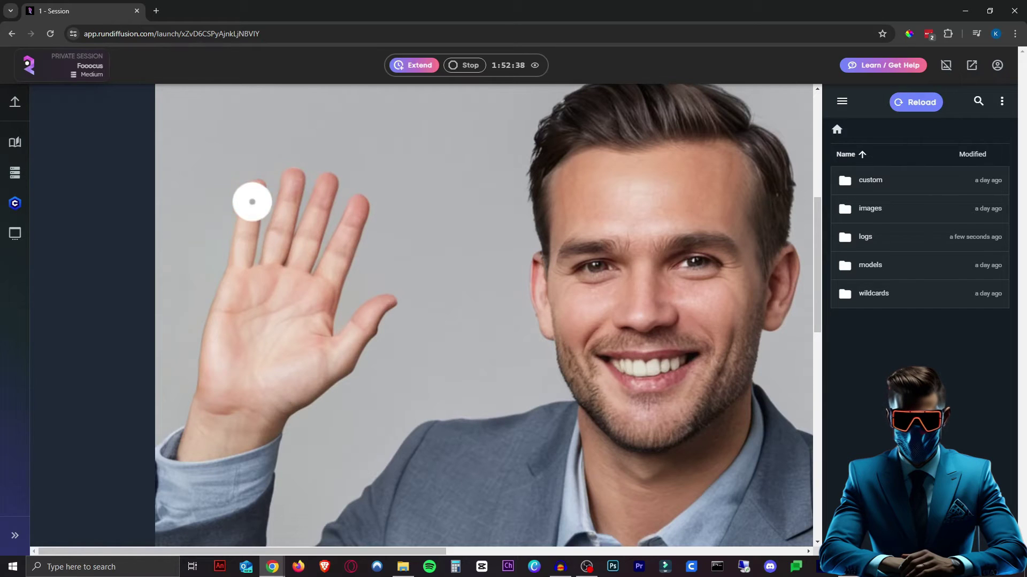
pyautogui.scroll(3, 276, 213)
pyautogui.moveTo(275, 212); pyautogui.dragTo(325, 187)
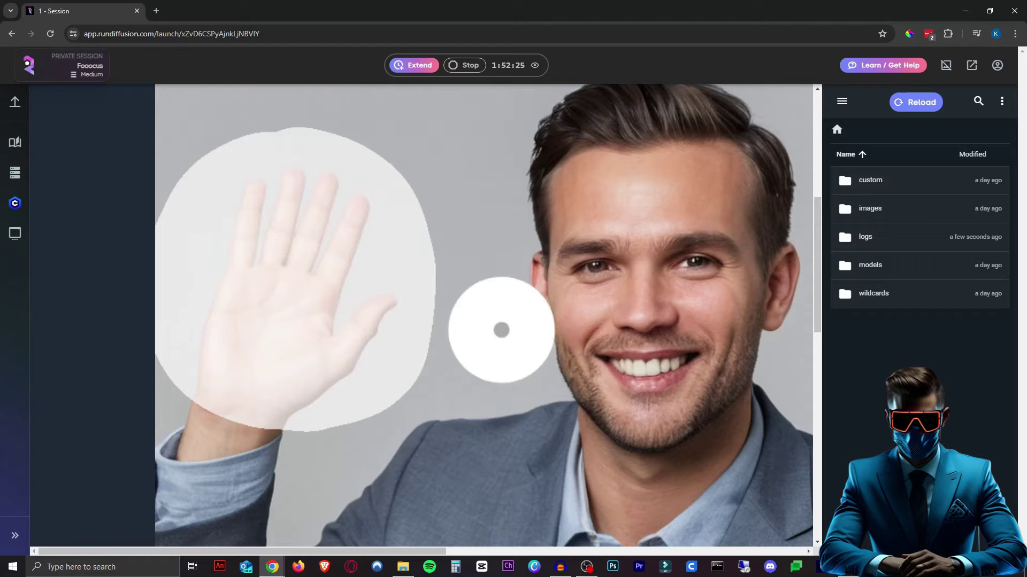
pyautogui.scroll(-3, 497, 329)
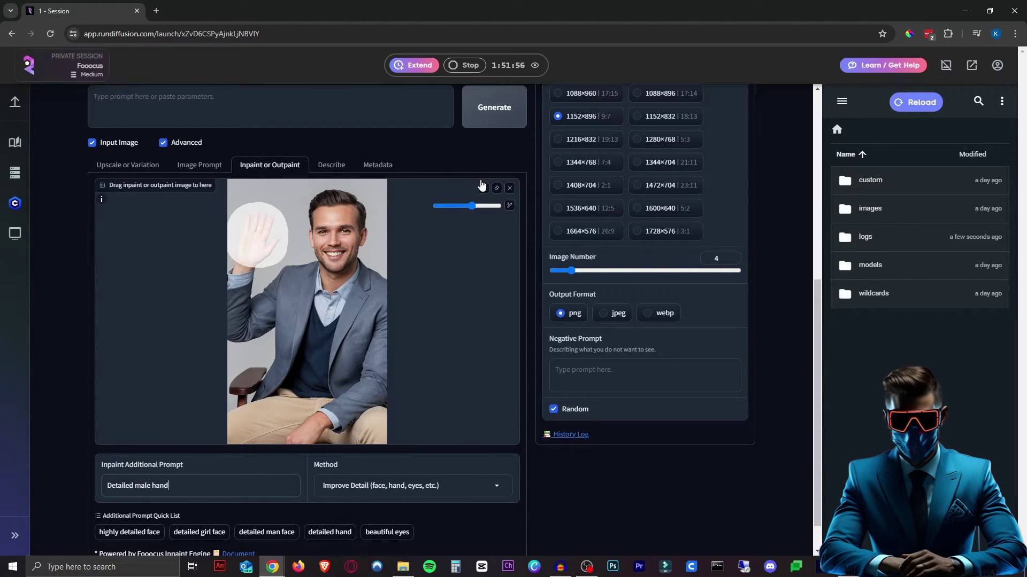
pyautogui.click(494, 106)
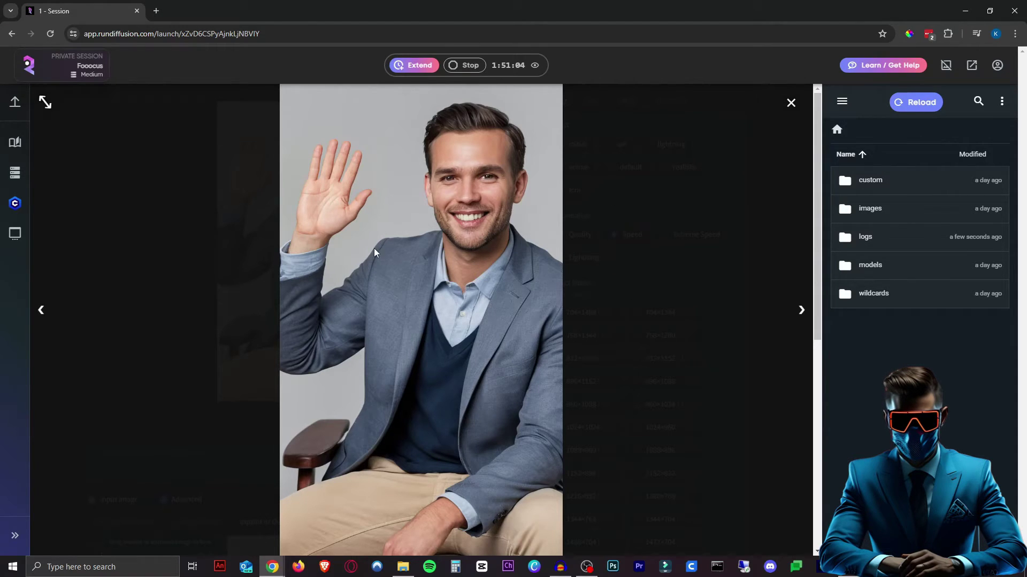
# - Close the enlarged result, view the finished image at full size, then close that tab
pyautogui.click(137, 234)
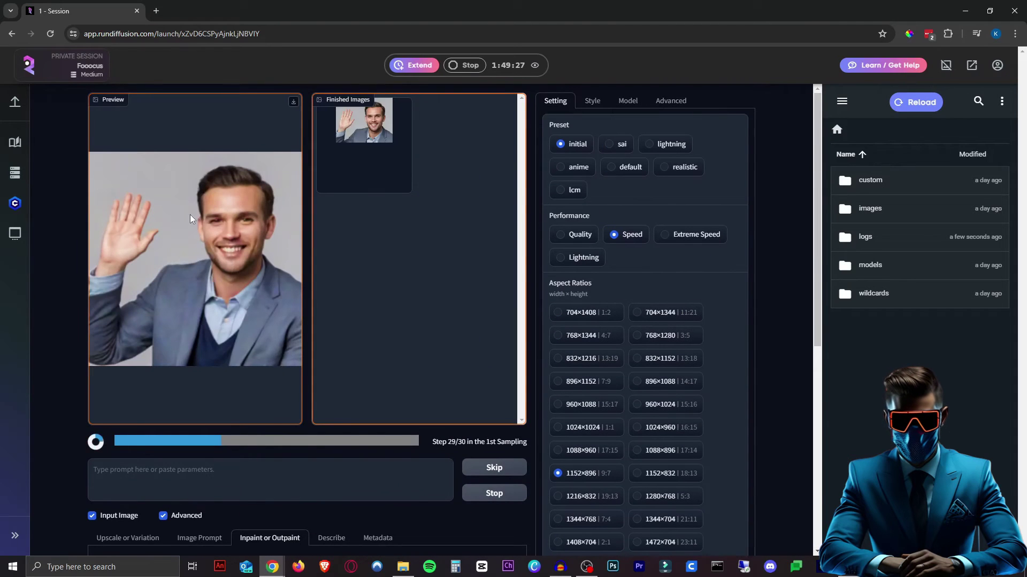
pyautogui.click(368, 125)
pyautogui.scroll(5, 338, 266)
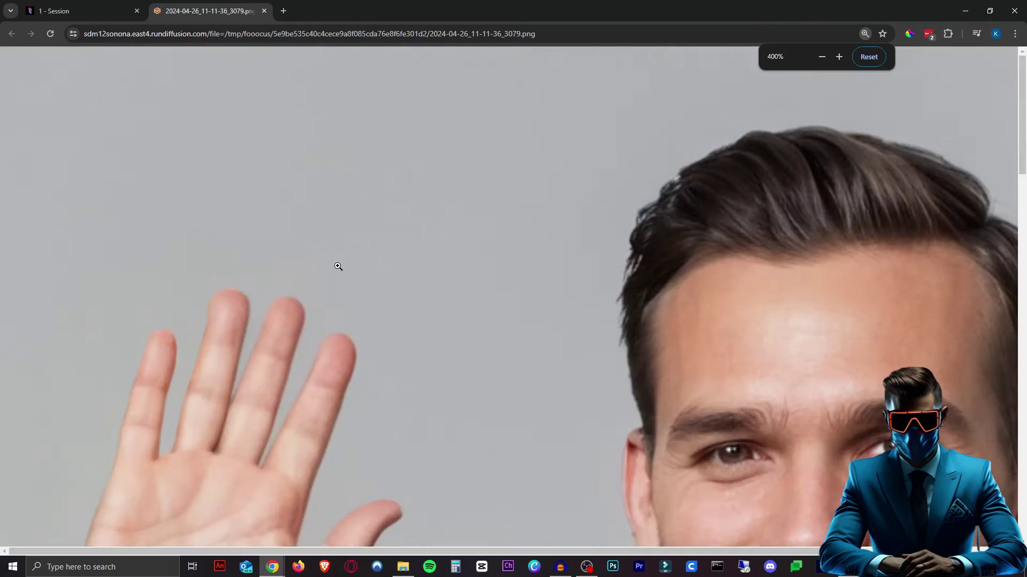
pyautogui.scroll(-3, 337, 266)
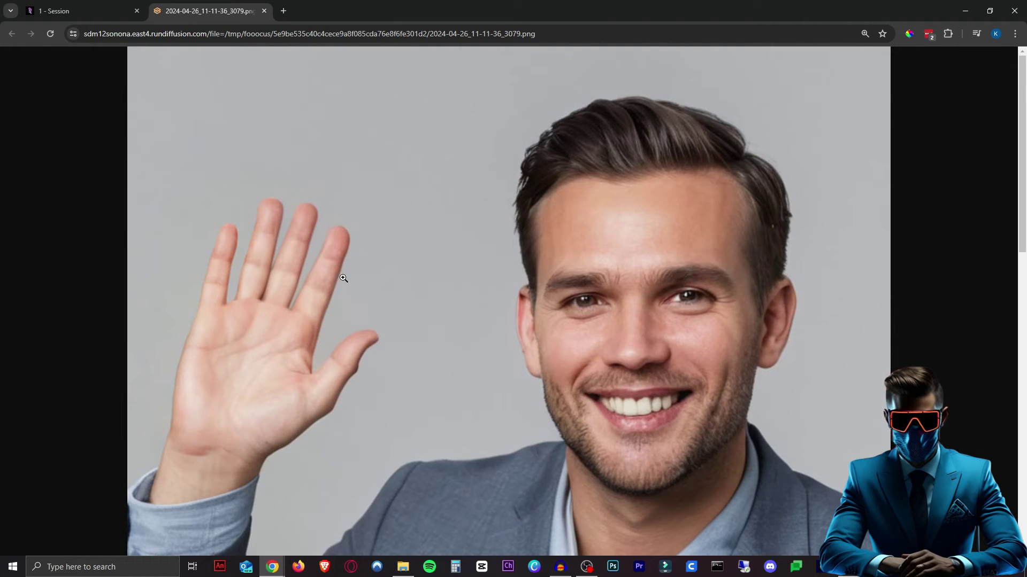
pyautogui.hotkey('ctrl', 'w')
pyautogui.scroll(5, 313, 434)
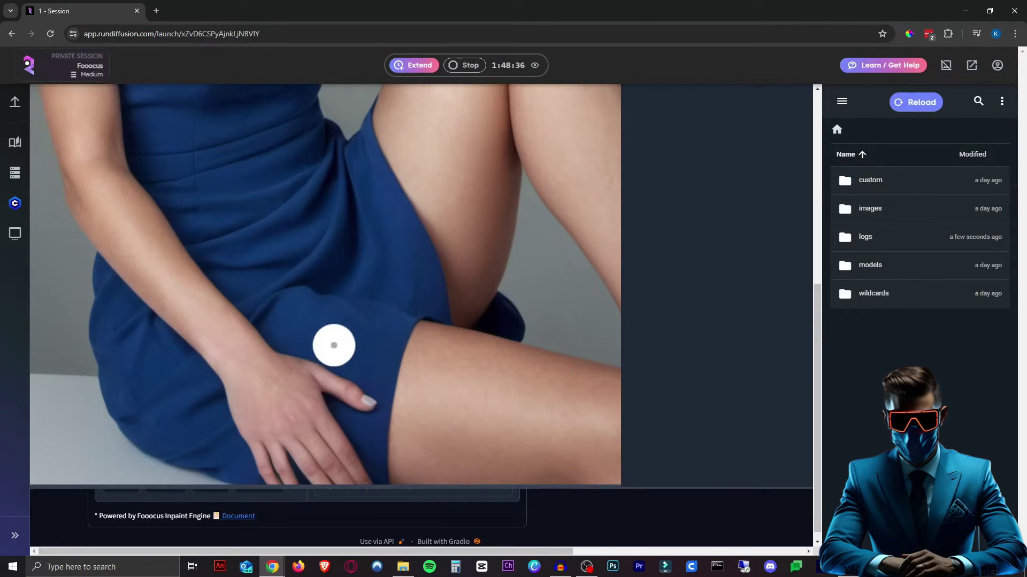
pyautogui.scroll(2, 334, 345)
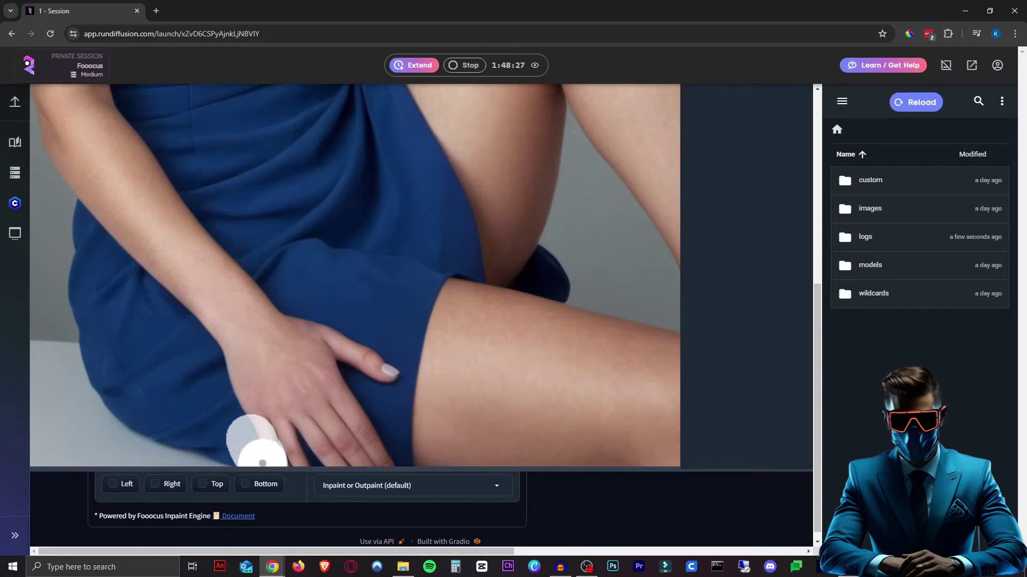
# - Paint an inpaint mask over the hand resting on the woman's thigh
pyautogui.moveTo(262, 461); pyautogui.dragTo(241, 433)
pyautogui.scroll(-3, 390, 305)
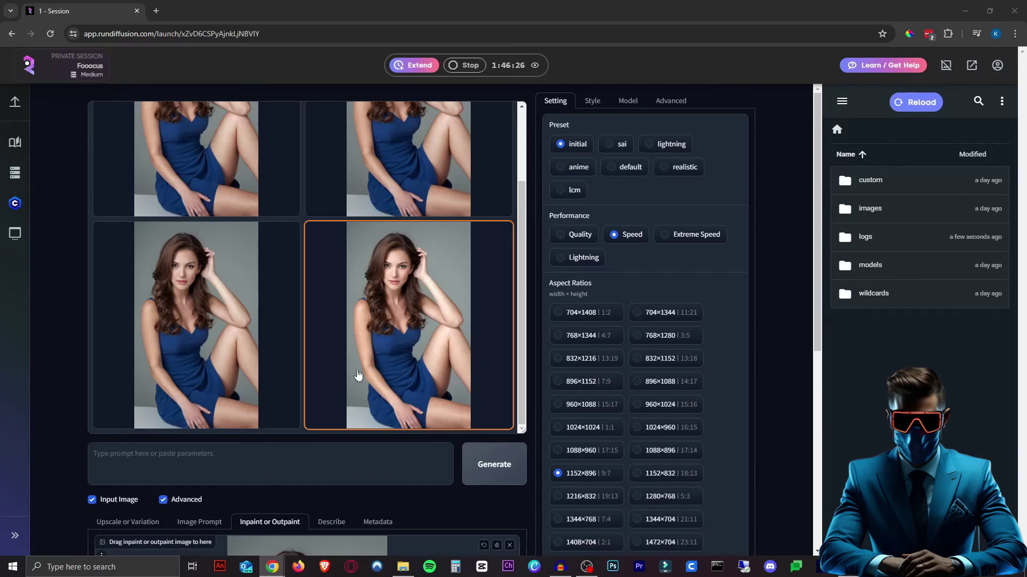
pyautogui.scroll(3, 358, 375)
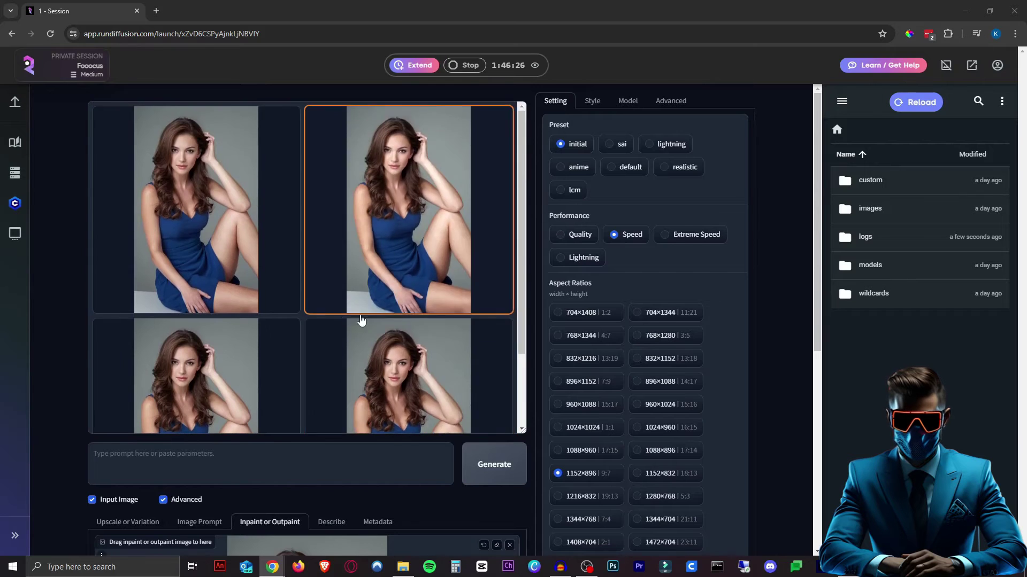
pyautogui.scroll(-5, 359, 376)
pyautogui.scroll(-3, 344, 481)
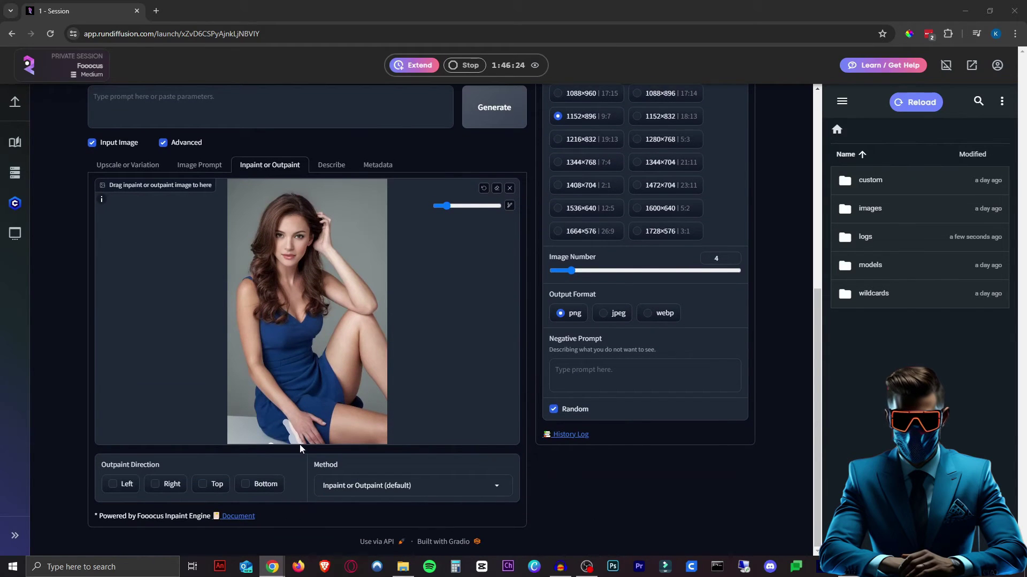
pyautogui.scroll(4, 302, 401)
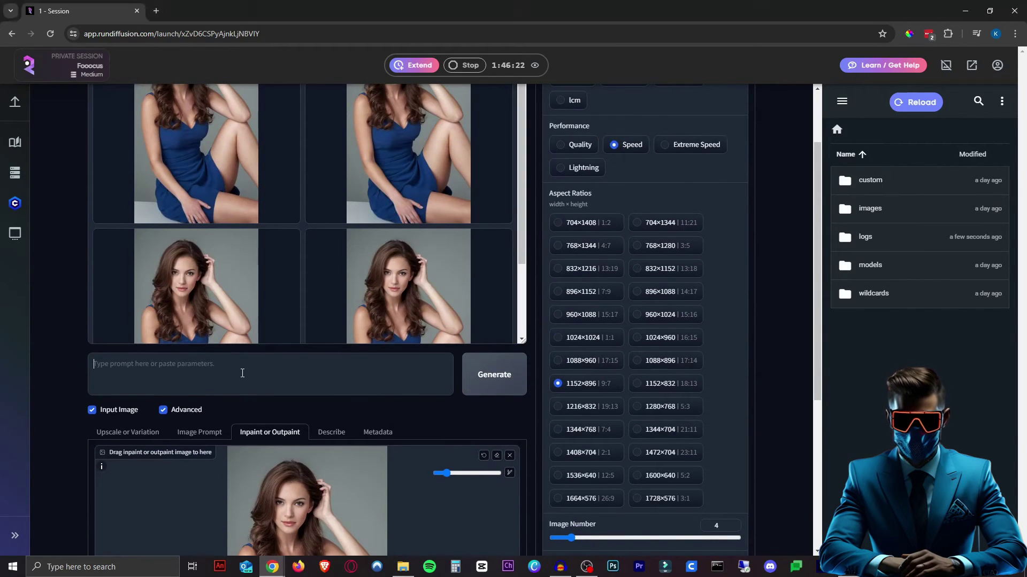
pyautogui.write('dress')
# - Generate with the 'dress' prompt and inspect the repaired hand zoomed in at full size
pyautogui.press('Return')
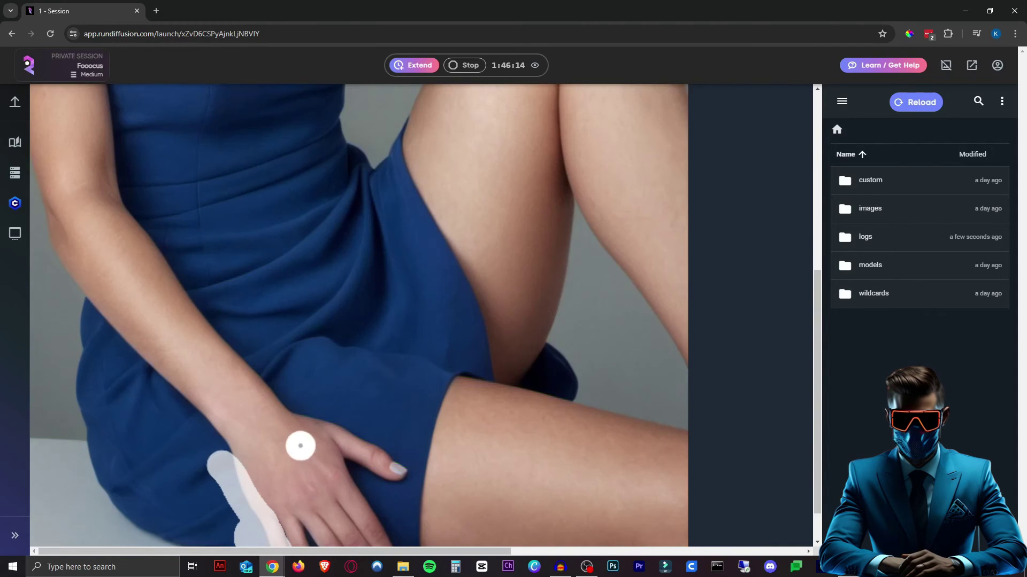
pyautogui.scroll(-1, 300, 446)
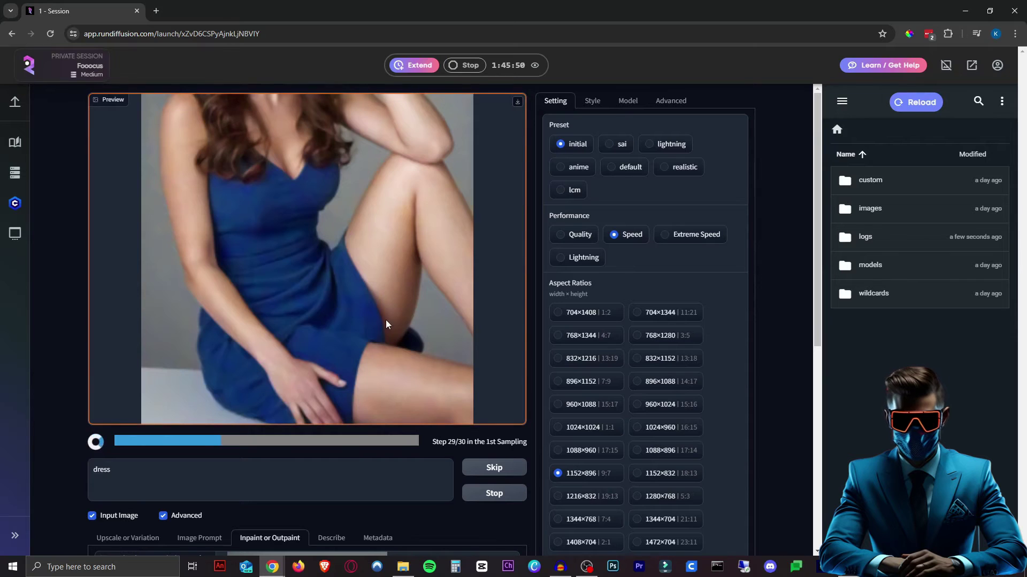
pyautogui.click(381, 157)
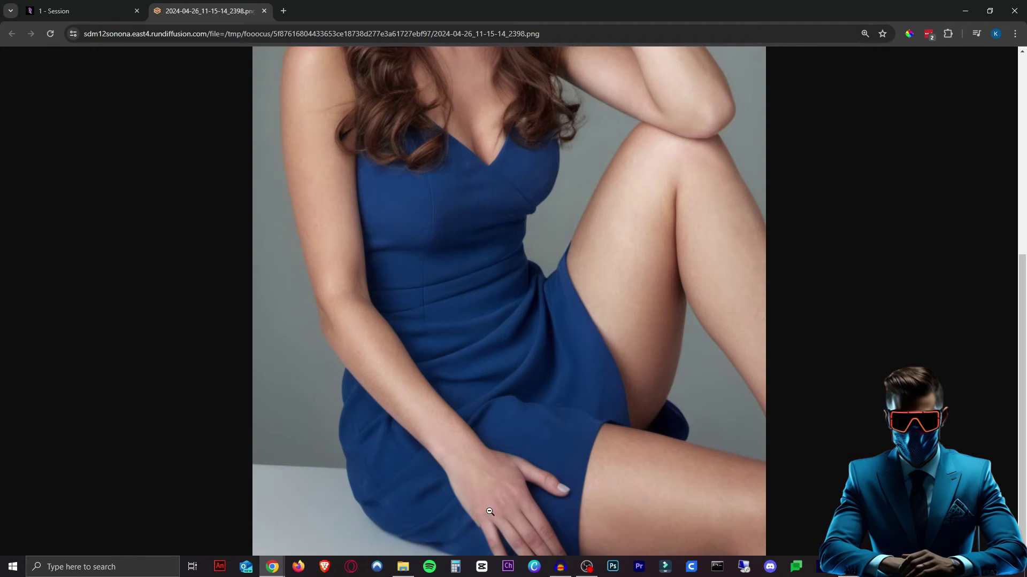
pyautogui.click(489, 535)
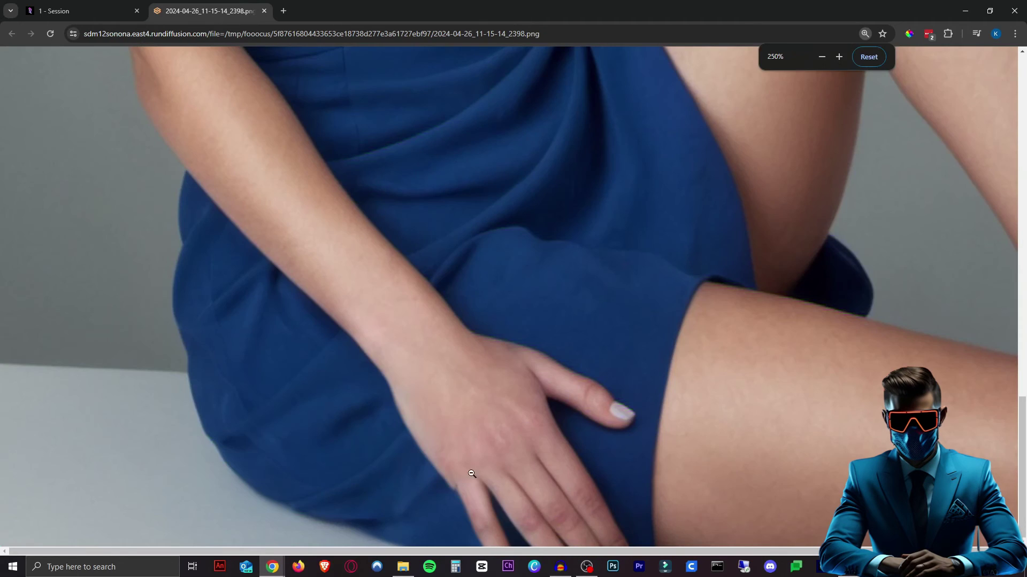
pyautogui.click(416, 452)
pyautogui.hotkey('ctrl', 'w')
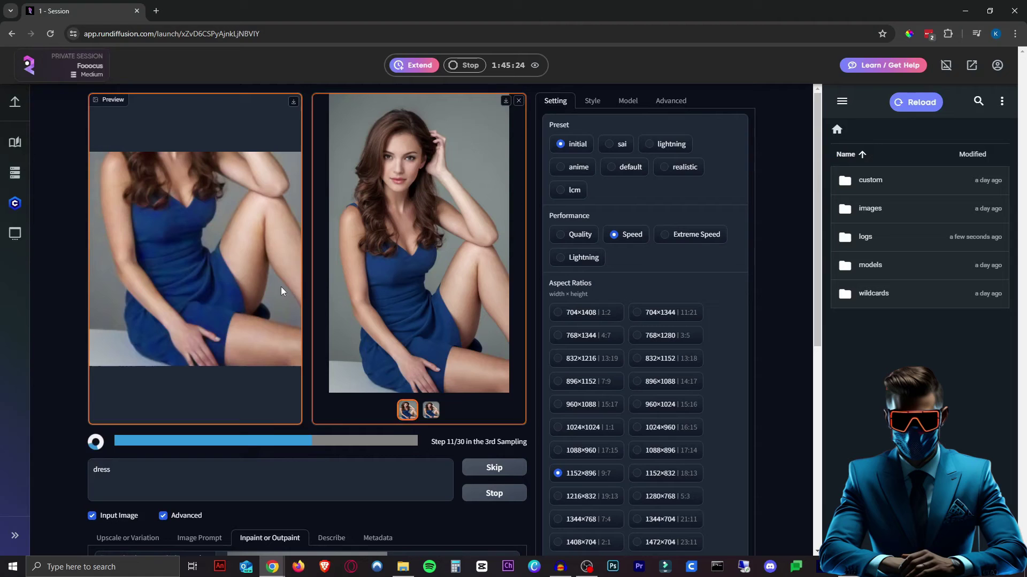
pyautogui.click(519, 100)
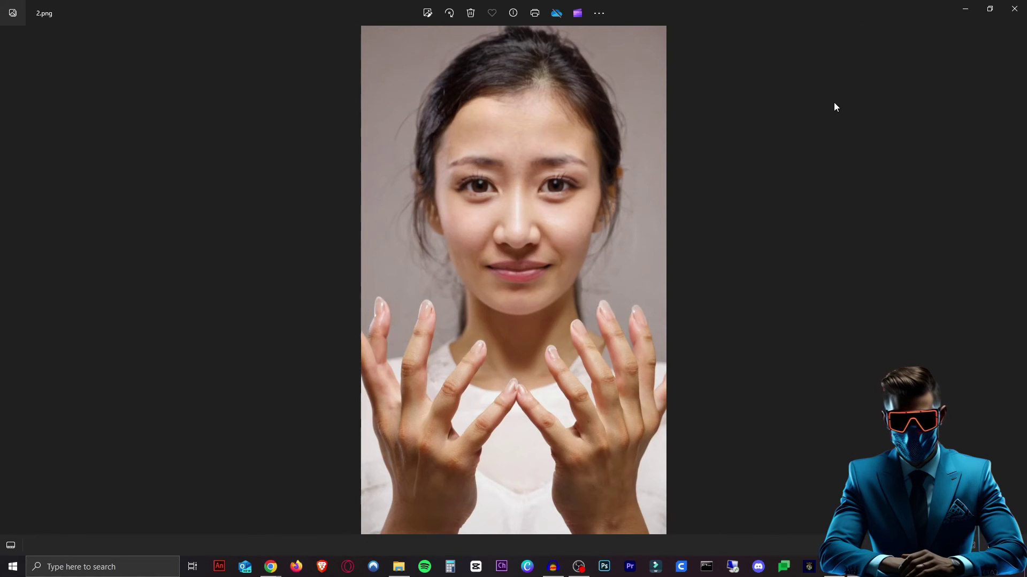
# - Return to Fooocus and step through the enlarged 'female hands' results in fullscreen preview
pyautogui.hotkey('alt', 'Tab')
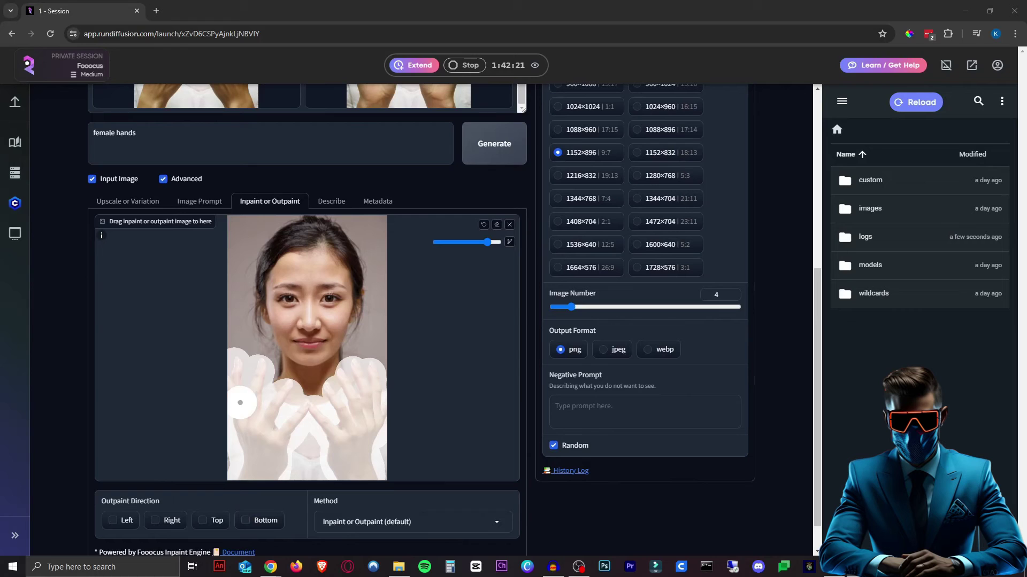
pyautogui.scroll(5, 496, 394)
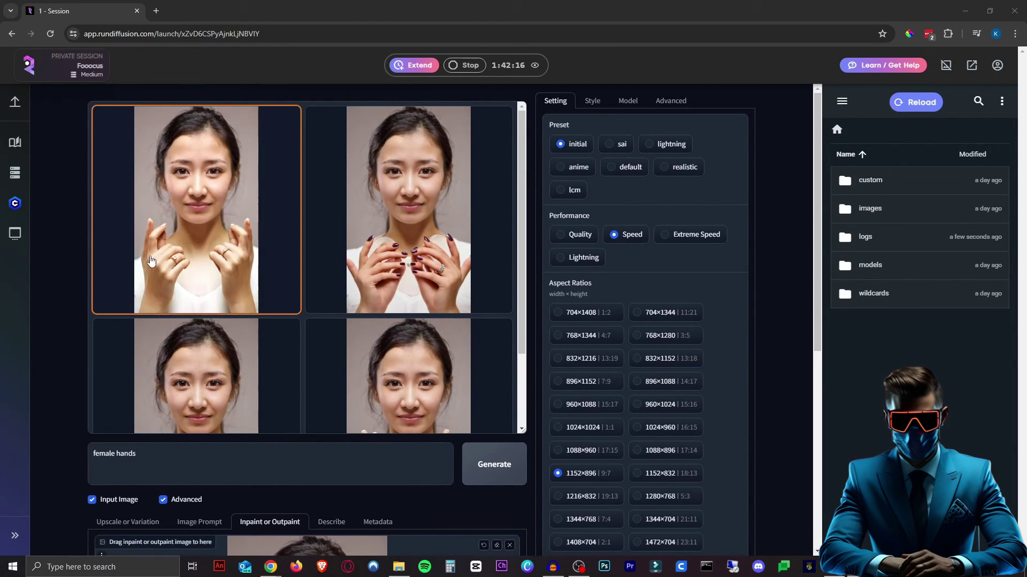
pyautogui.click(254, 247)
pyautogui.click(382, 240)
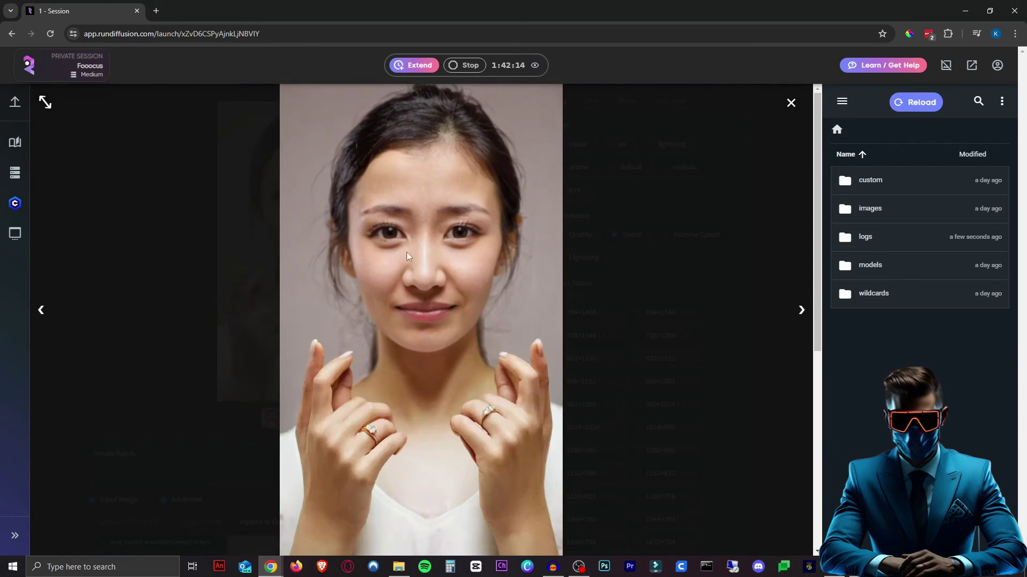
pyautogui.press('Right')
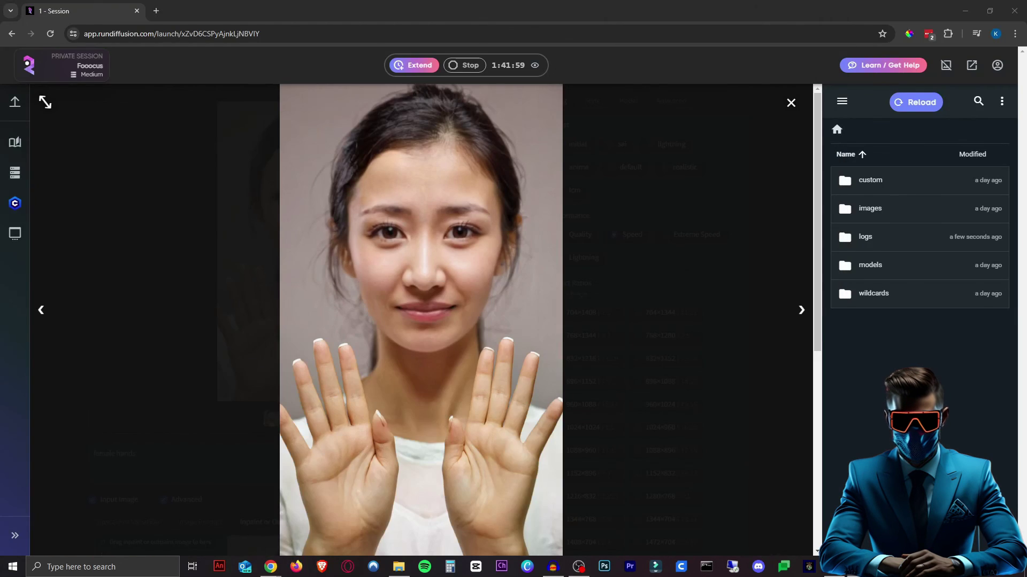
# - Close the preview, clear the hand mask, and select 'Improve Detail (face, hand, eyes, etc.)'
pyautogui.click(436, 402)
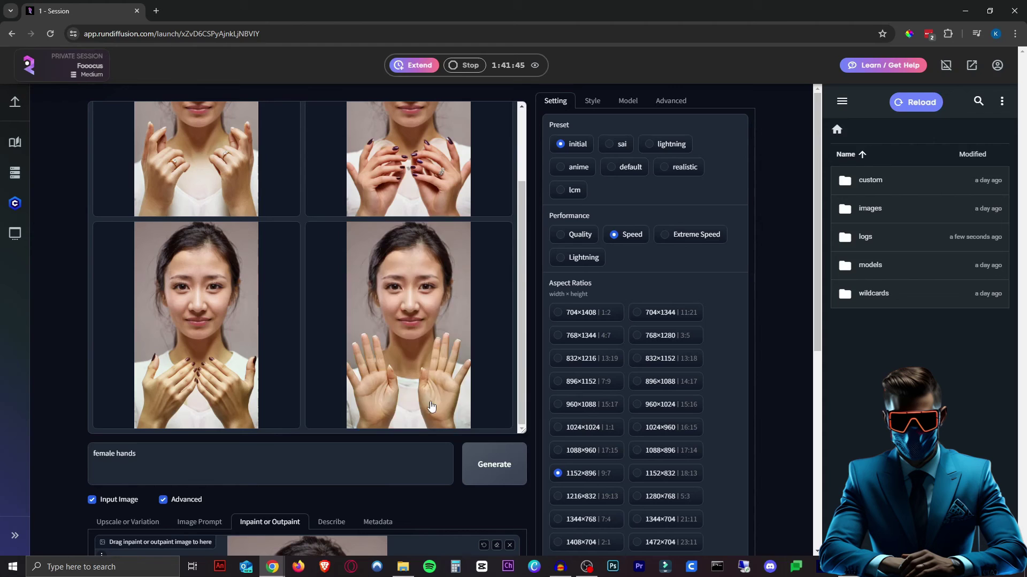
pyautogui.scroll(-5, 433, 441)
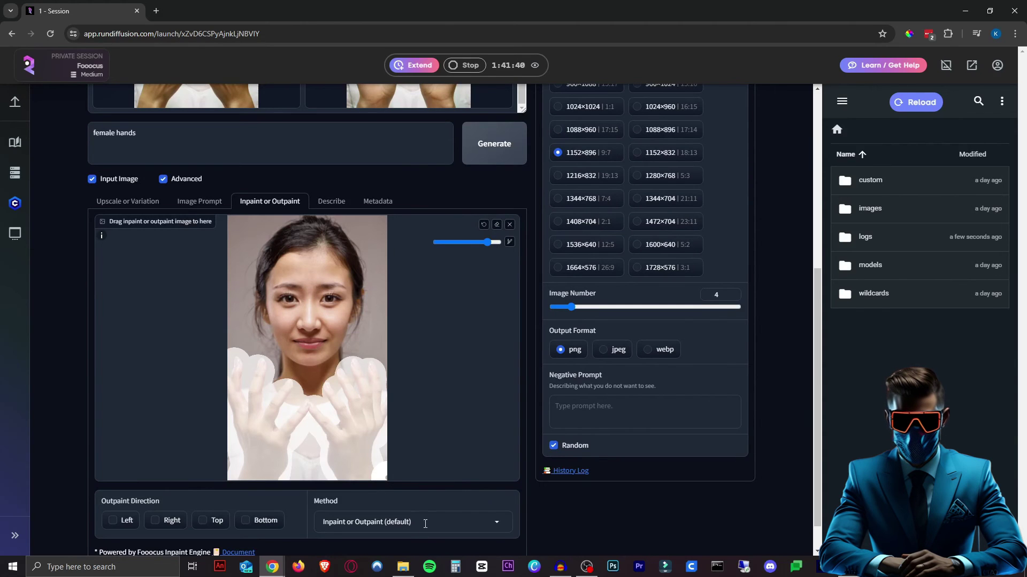
pyautogui.click(495, 225)
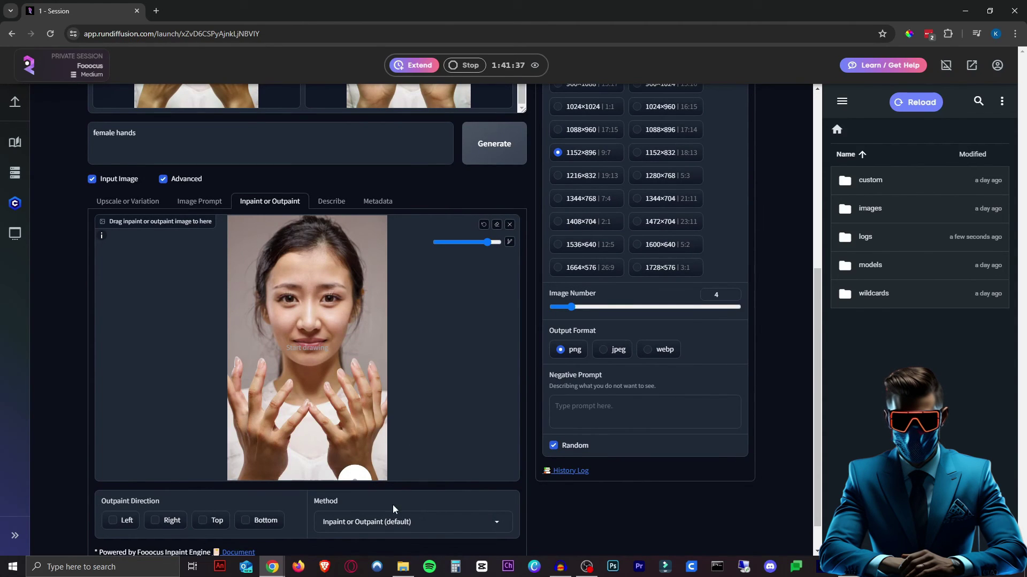
pyautogui.scroll(5, 418, 482)
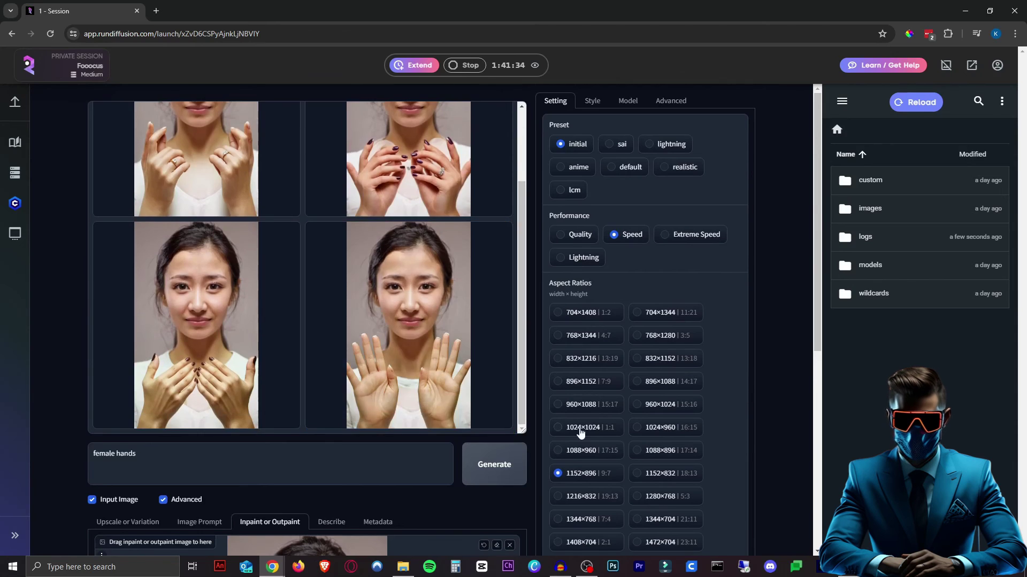
pyautogui.scroll(-6, 482, 471)
pyautogui.click(383, 445)
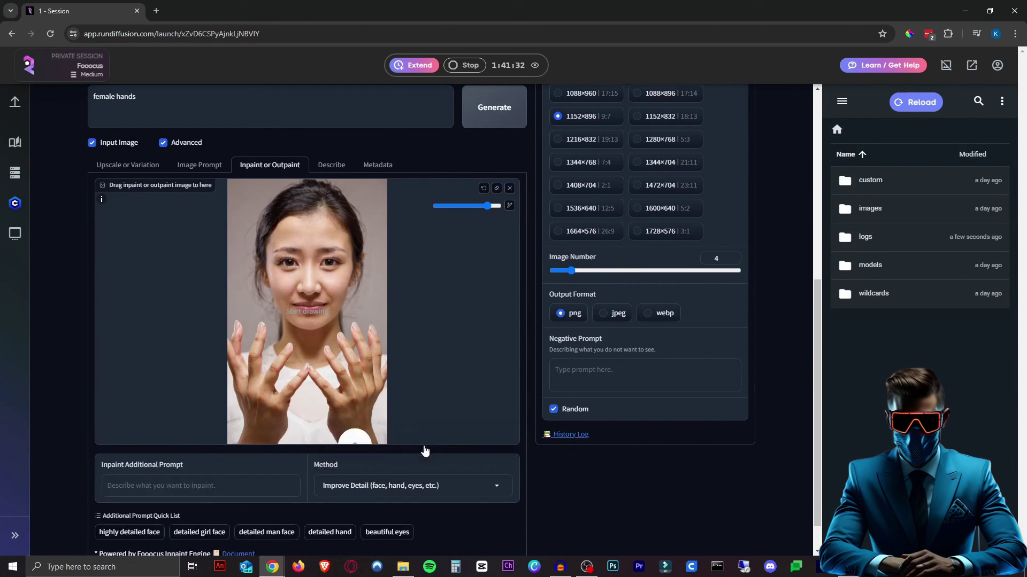
pyautogui.scroll(5, 419, 458)
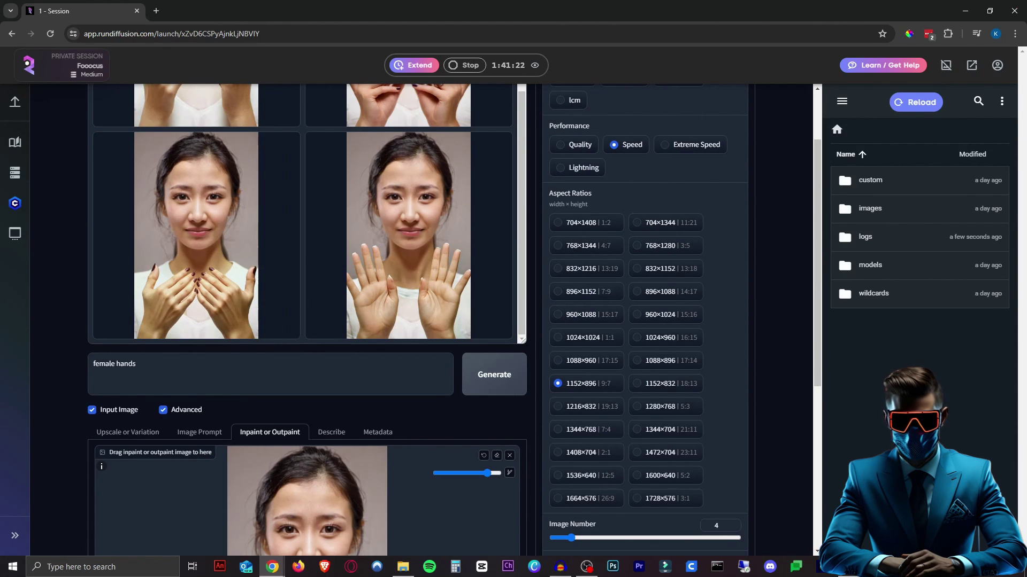